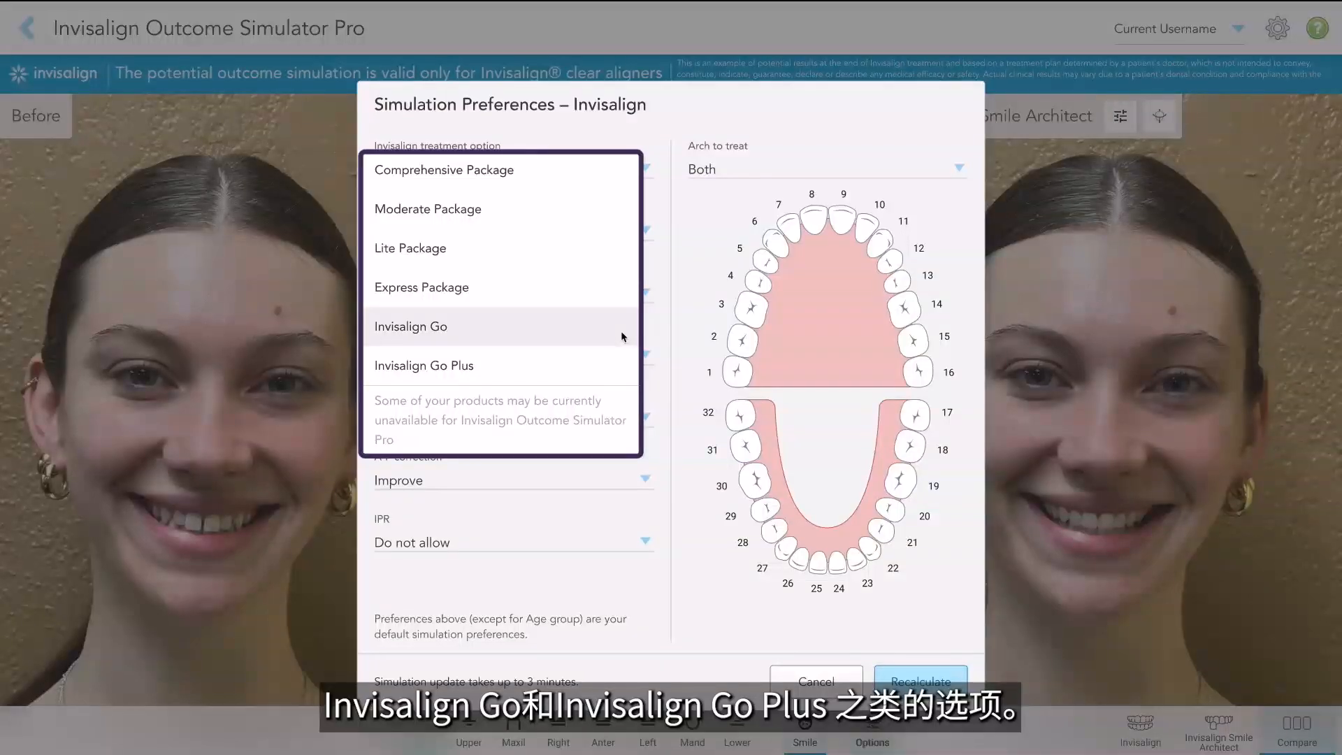
Step: Leave the treatment option unchanged and apply the preferences template "Dr. iTero Custom IPP With Overcorrection"
left_click(678, 281)
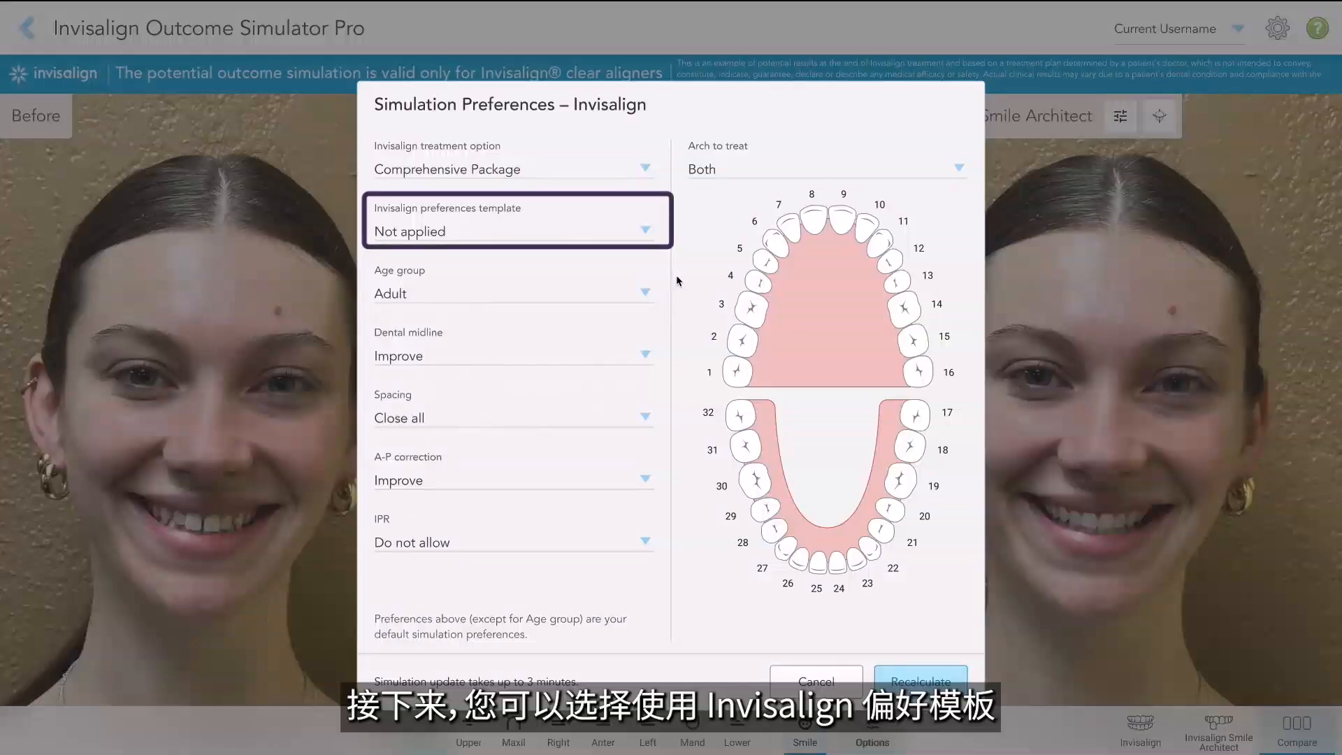
left_click(641, 231)
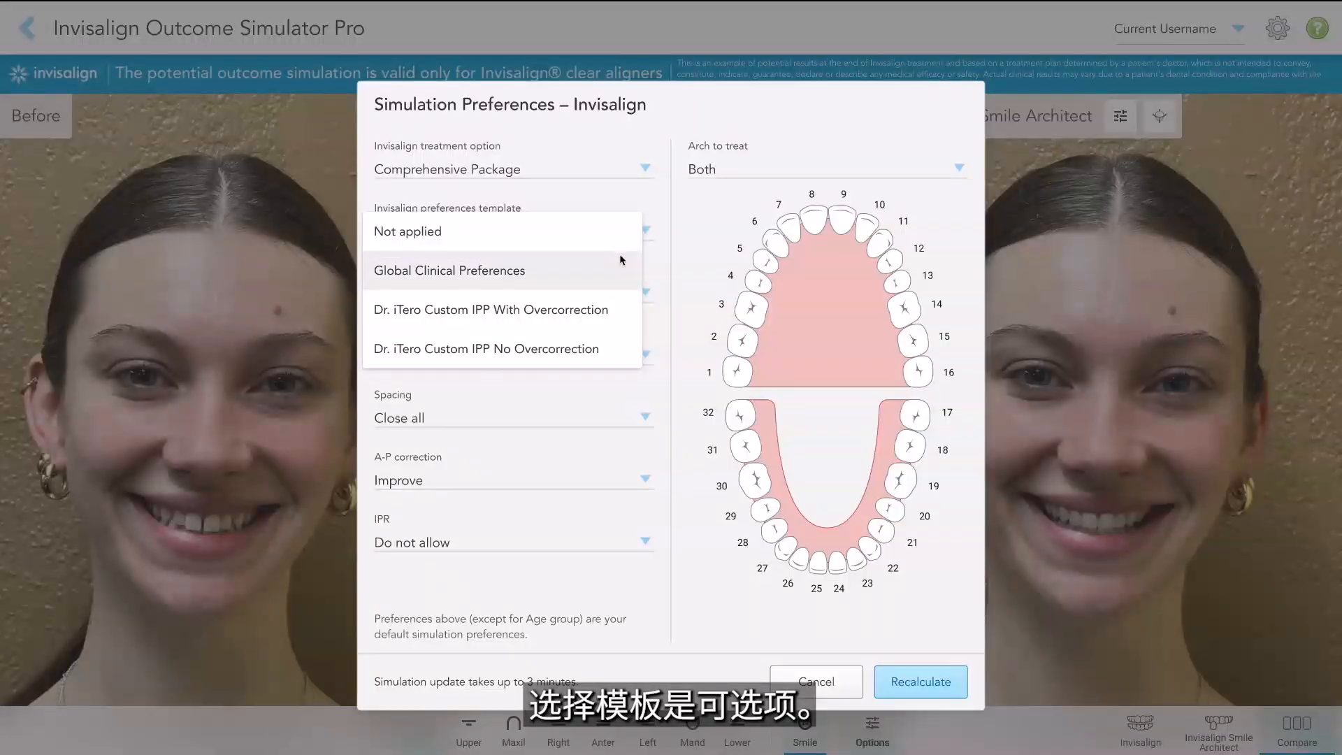
left_click(368, 307)
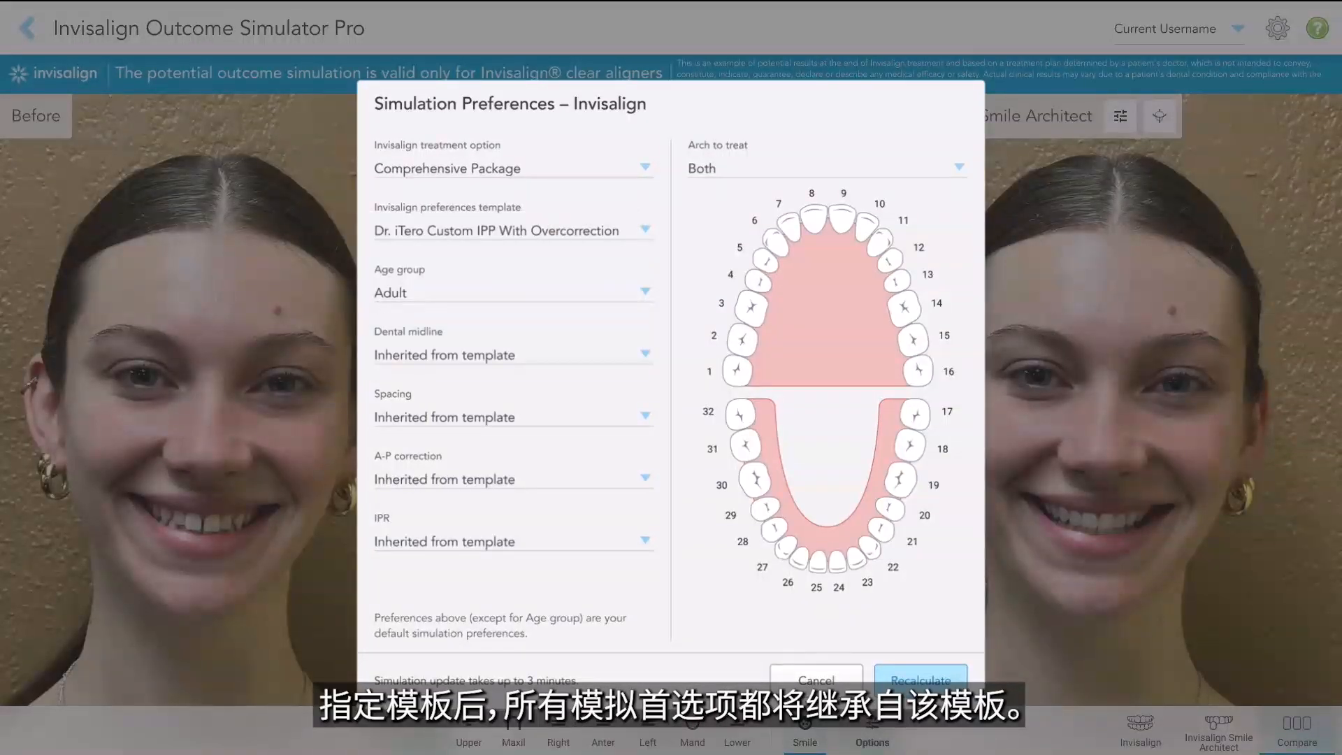
Step: Override the template defaults by setting Spacing to Close all and IPR to Do not allow
left_click(384, 417)
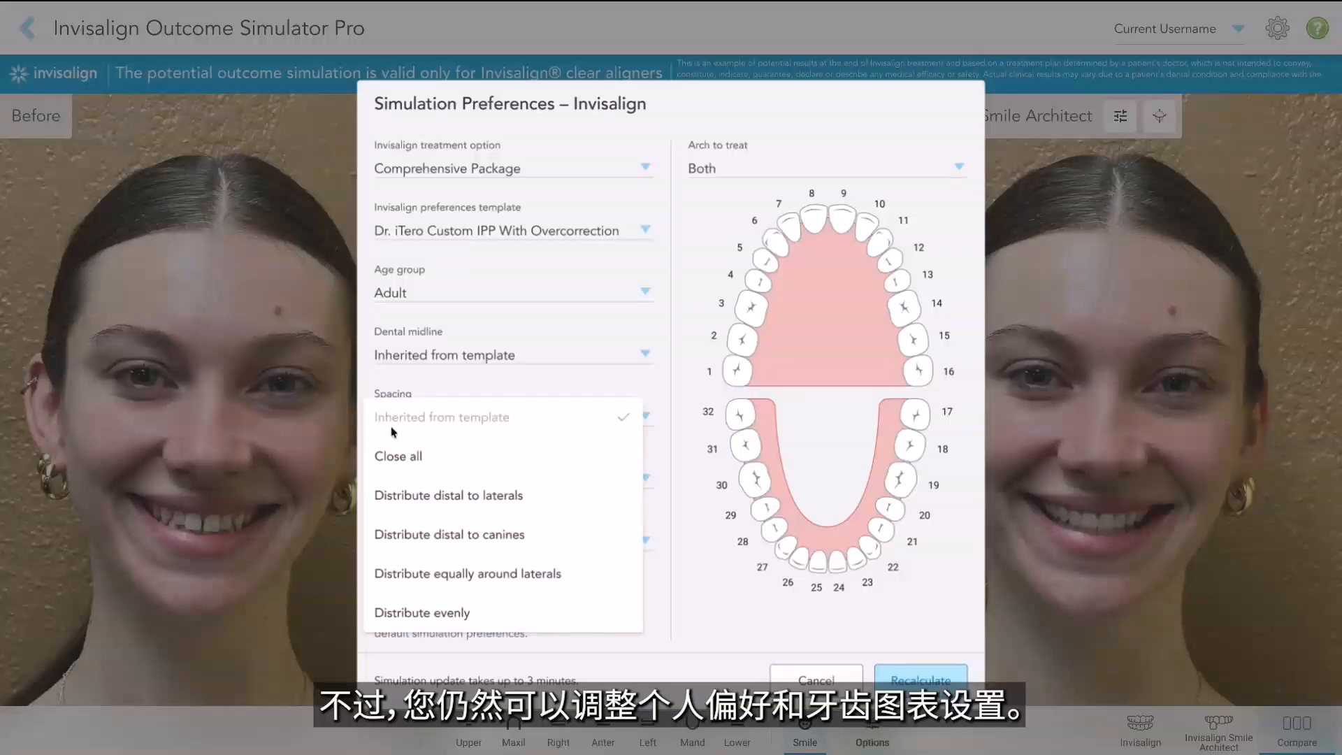
left_click(397, 458)
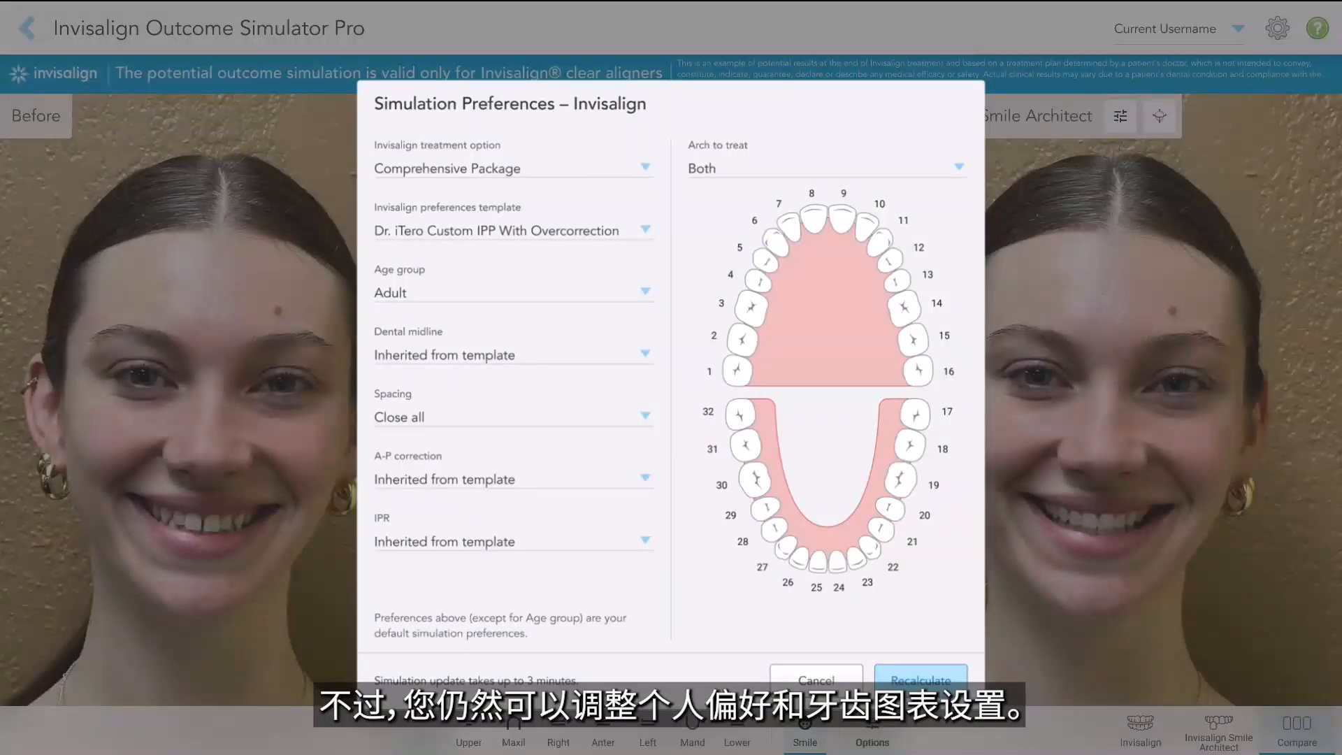
left_click(387, 545)
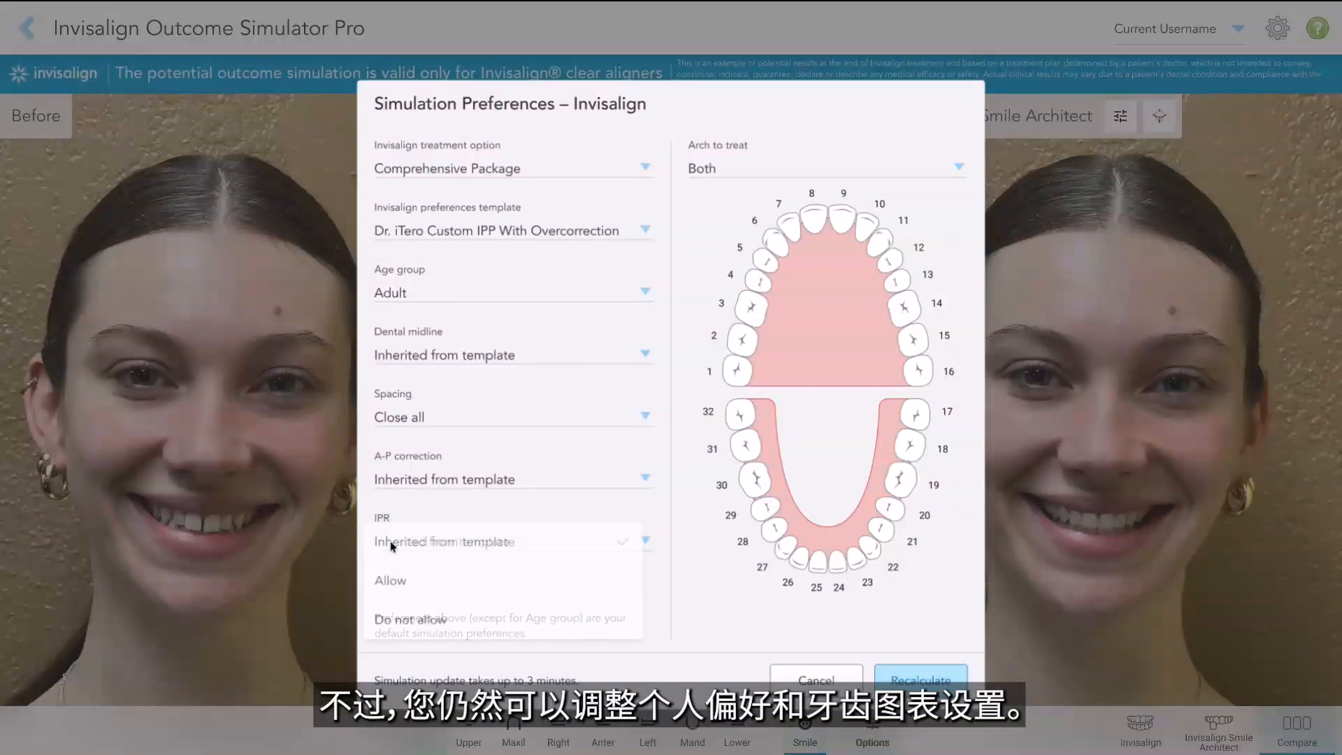
left_click(393, 616)
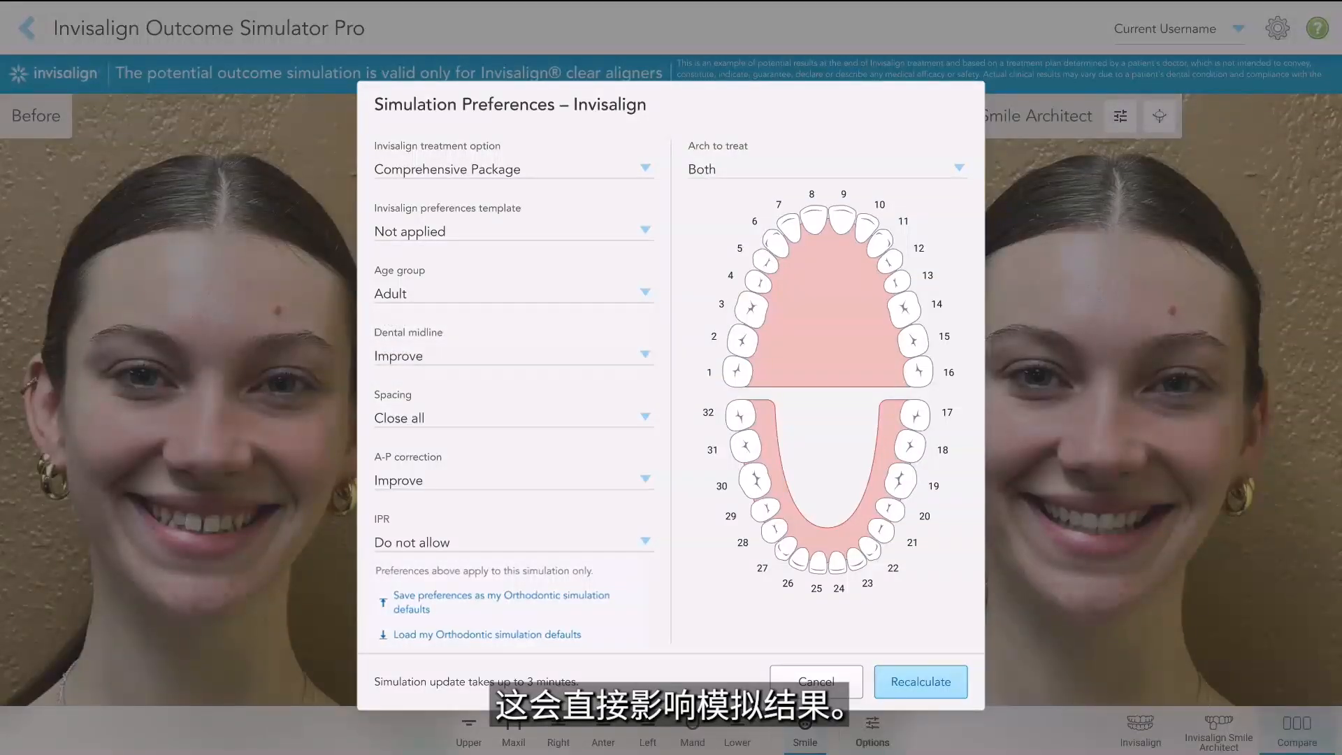
Step: On the tooth chart, mark tooth 2 as Do not move and change its mark to Extract
left_click(725, 166)
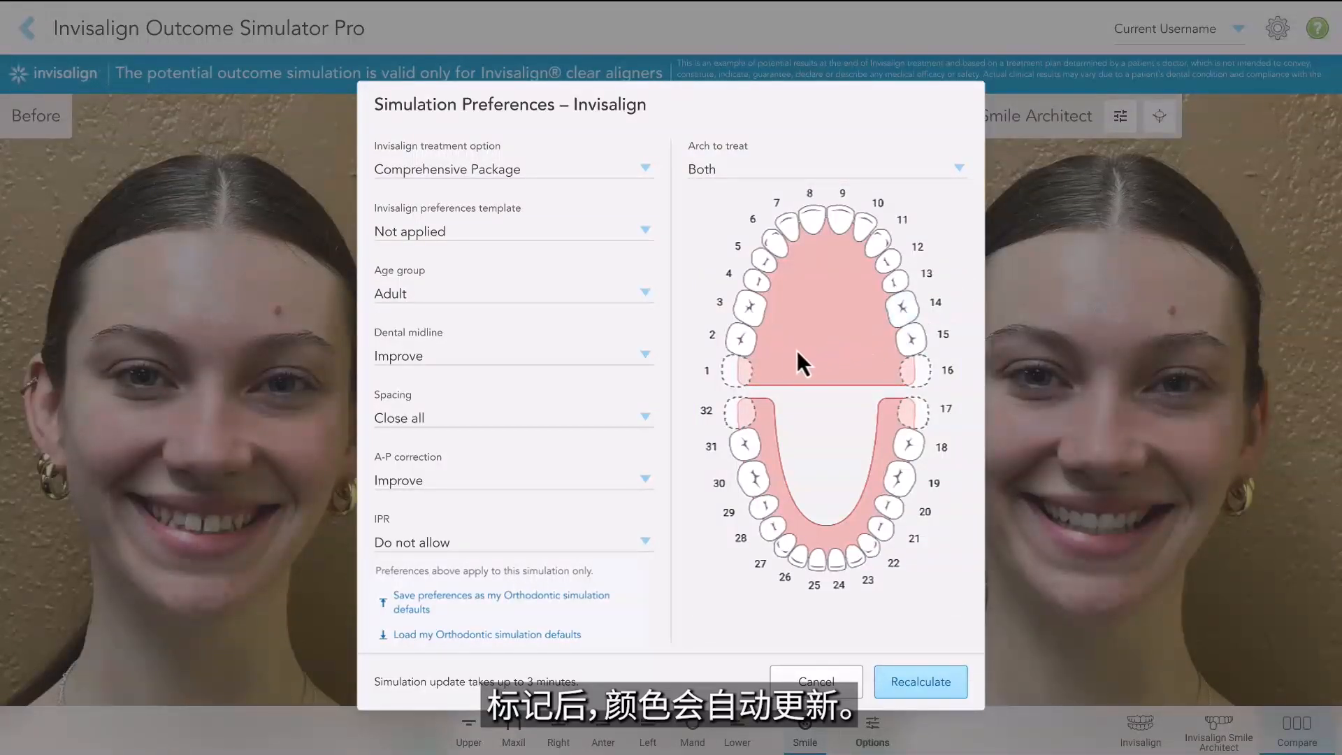
left_click(744, 342)
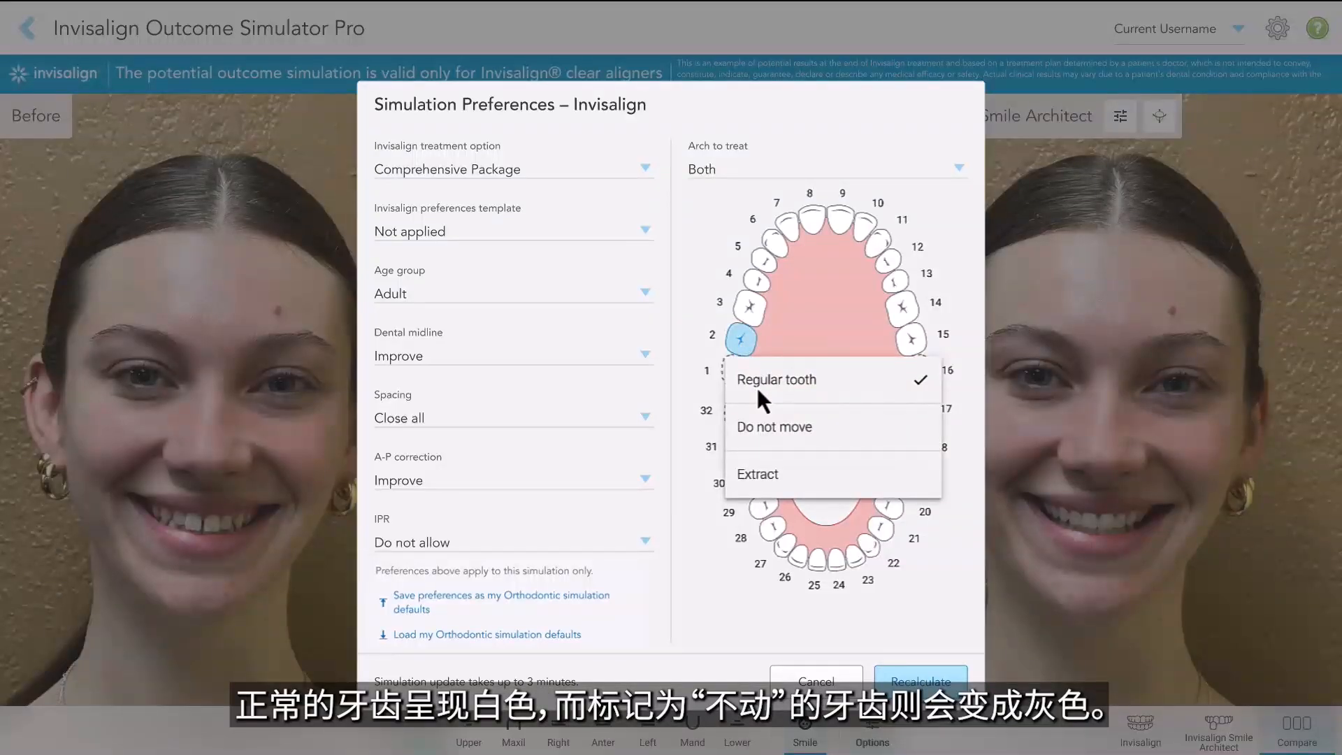
left_click(771, 437)
left_click(744, 343)
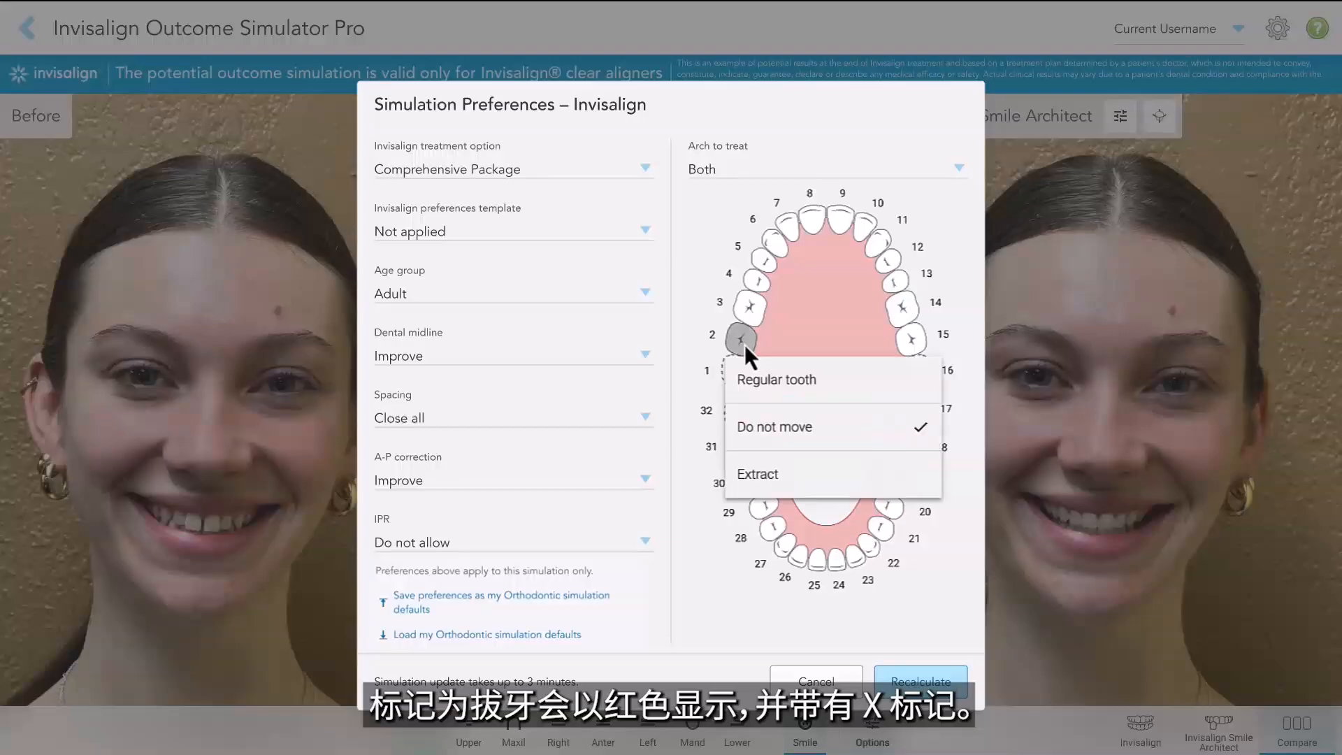
left_click(787, 477)
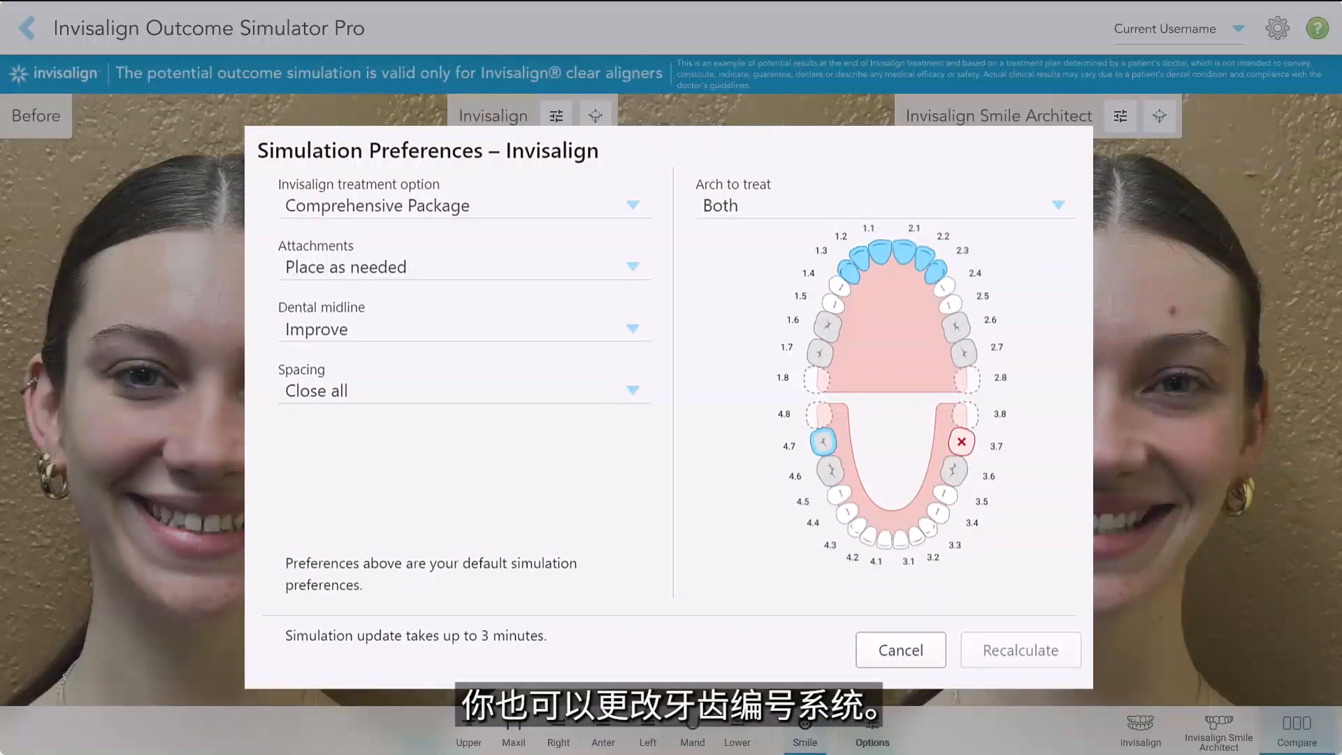
left_click(998, 346)
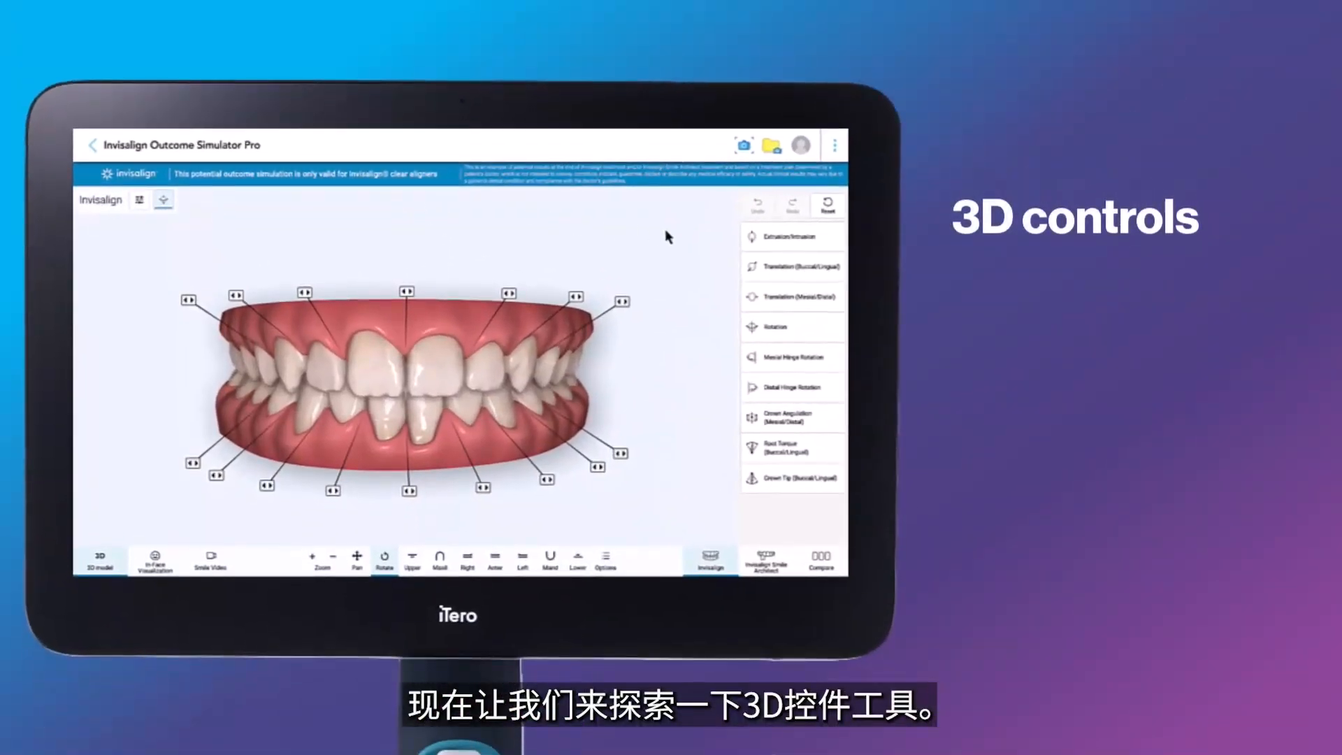
Step: Show the Extrusion/Intrusion handle on tooth 9 of the 3D model and deselect the tooth
left_click(771, 240)
left_click(437, 383)
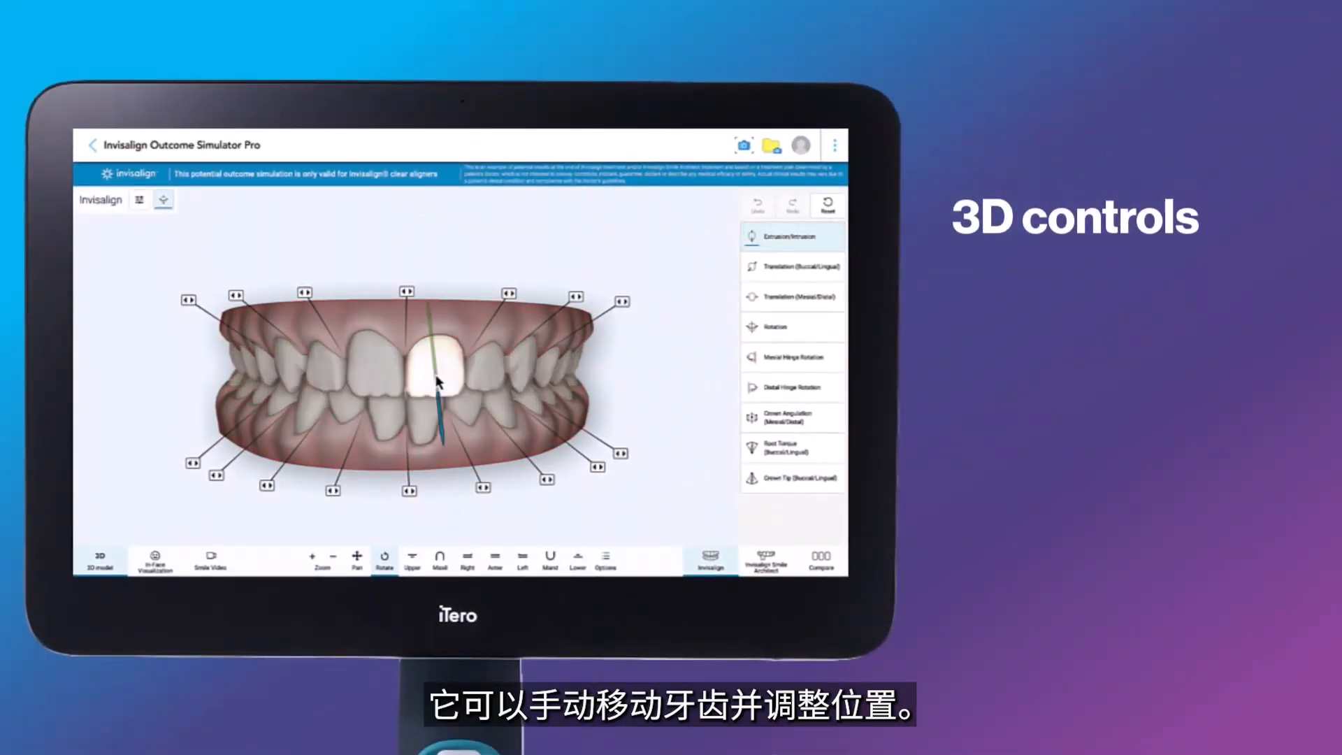
left_click(500, 256)
Step: Select tooth 9 with Translation (Buccal/Lingual), switch to Rotation and rotate the tooth slightly
left_click(779, 270)
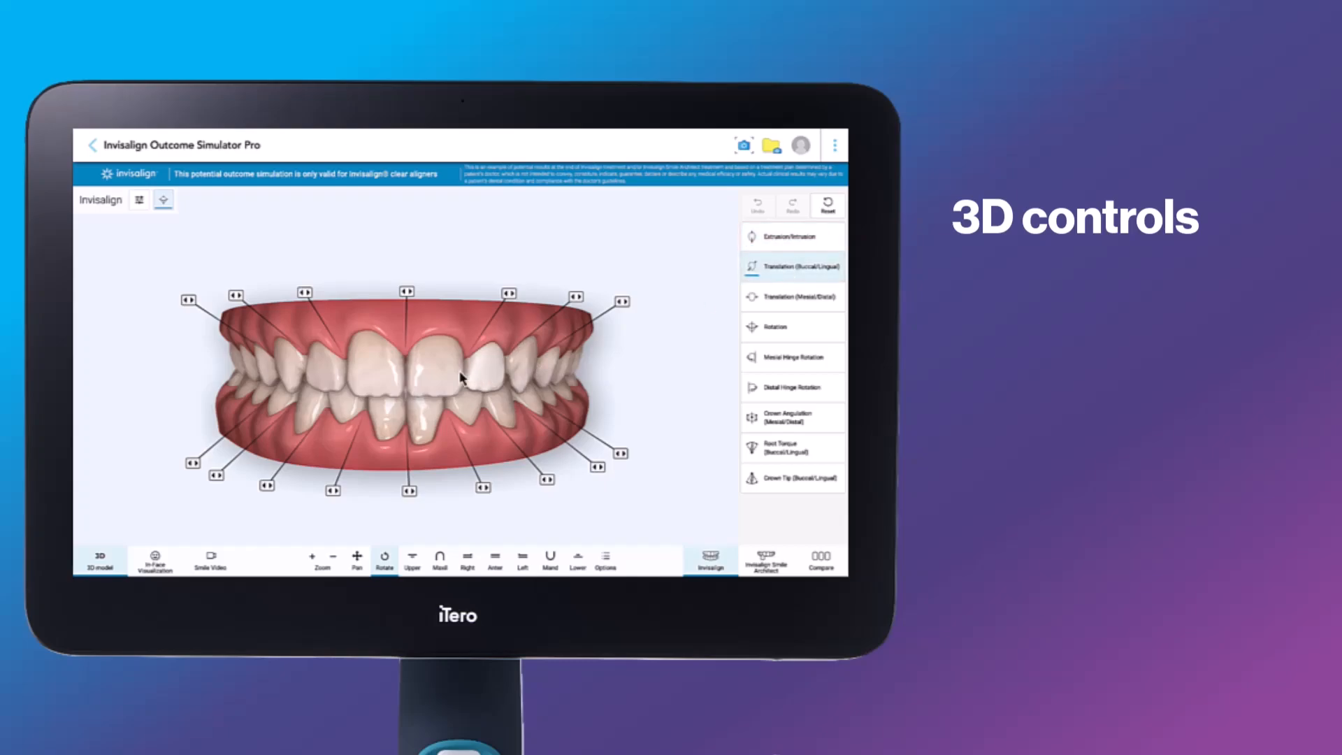
left_click(456, 375)
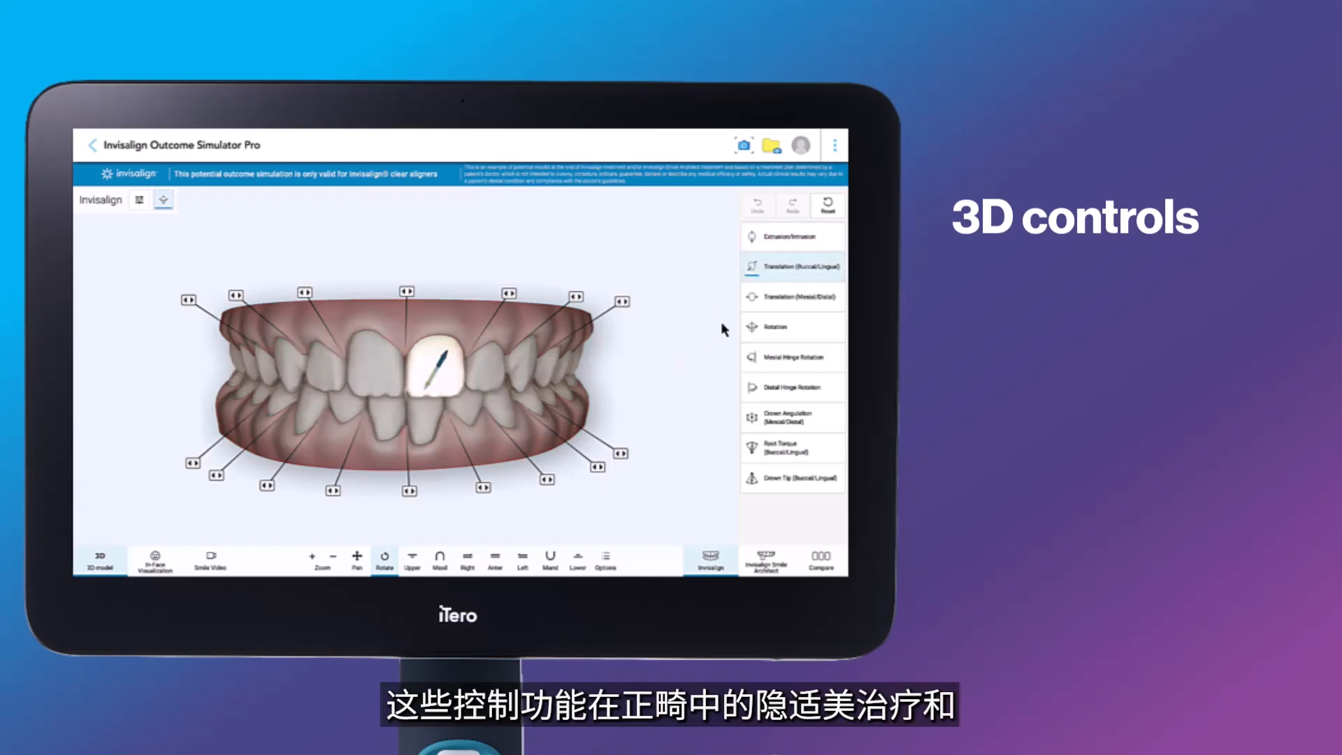
left_click(776, 327)
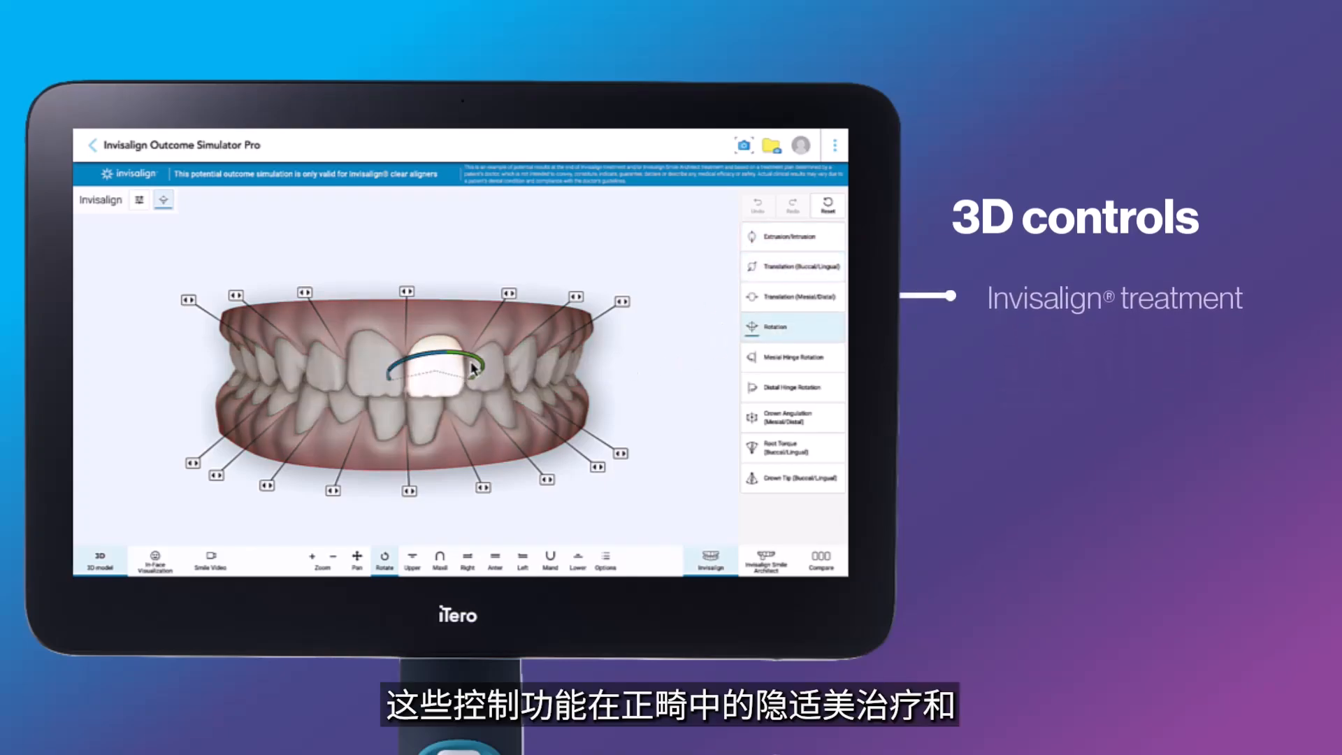
left_click_drag(472, 363, 474, 361)
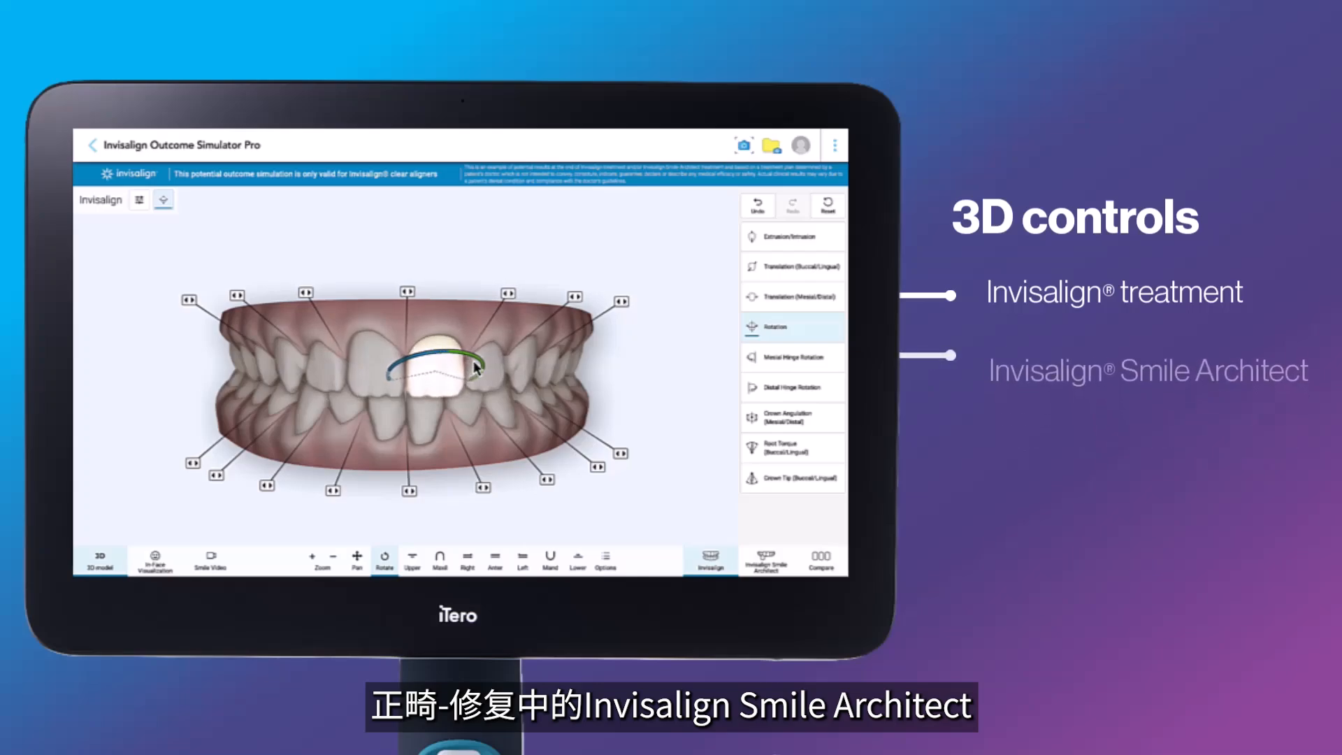
Step: Add 0.2 mm spacing between teeth 9 and 10 and 0.2 mm IPR between teeth 8 and 9
left_click(508, 293)
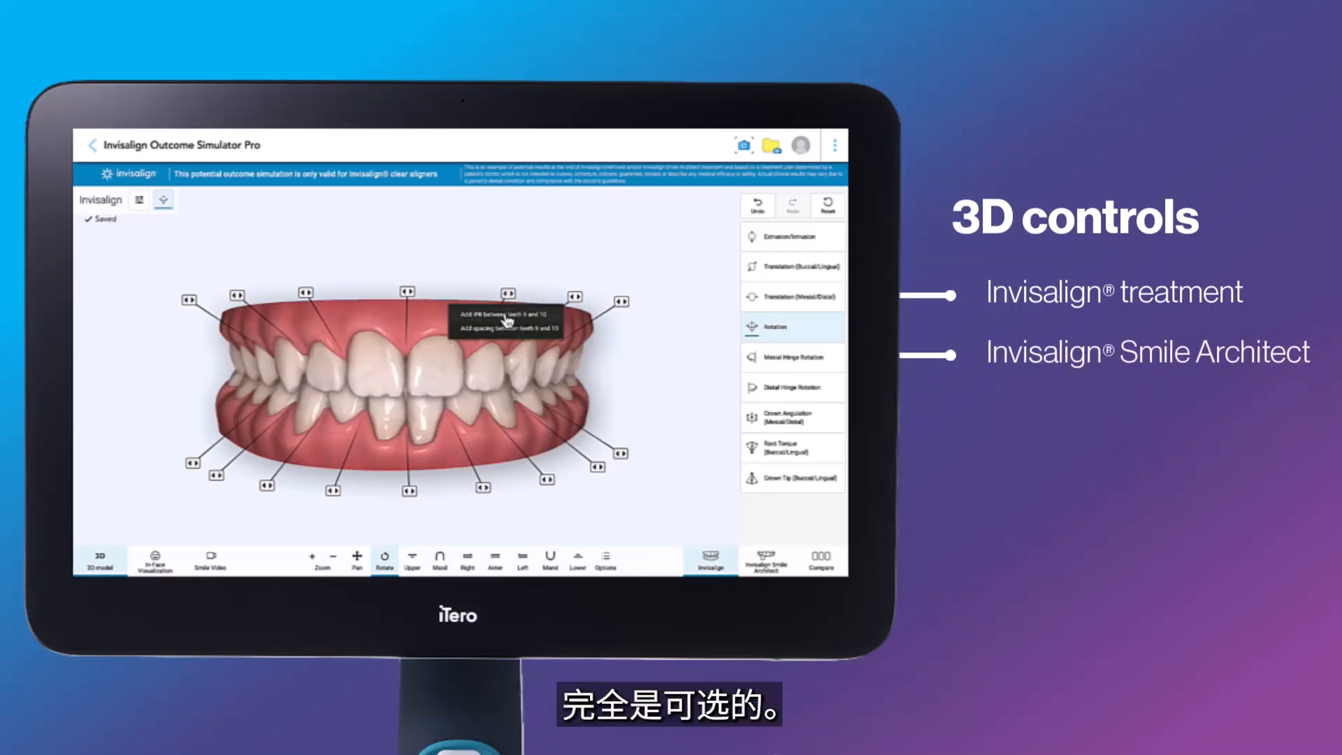
left_click(506, 329)
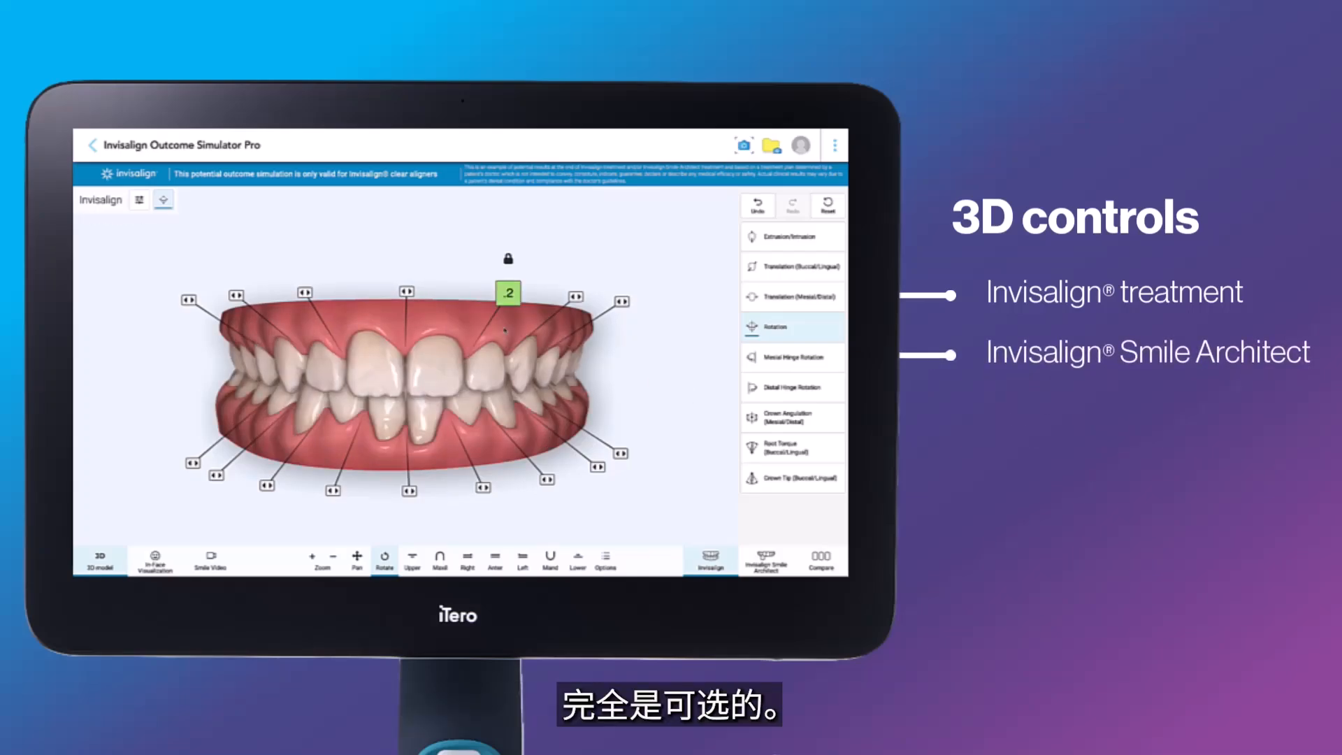
left_click(406, 292)
left_click(409, 312)
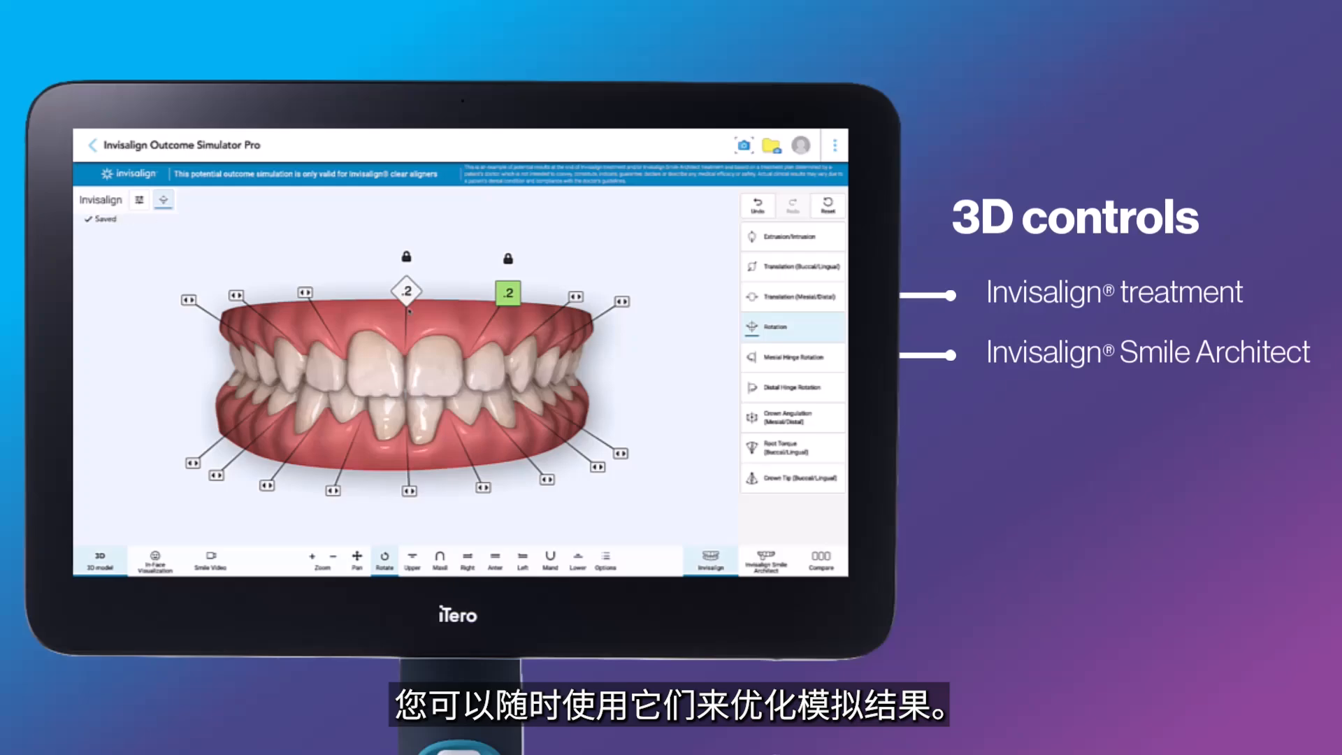
left_click(508, 293)
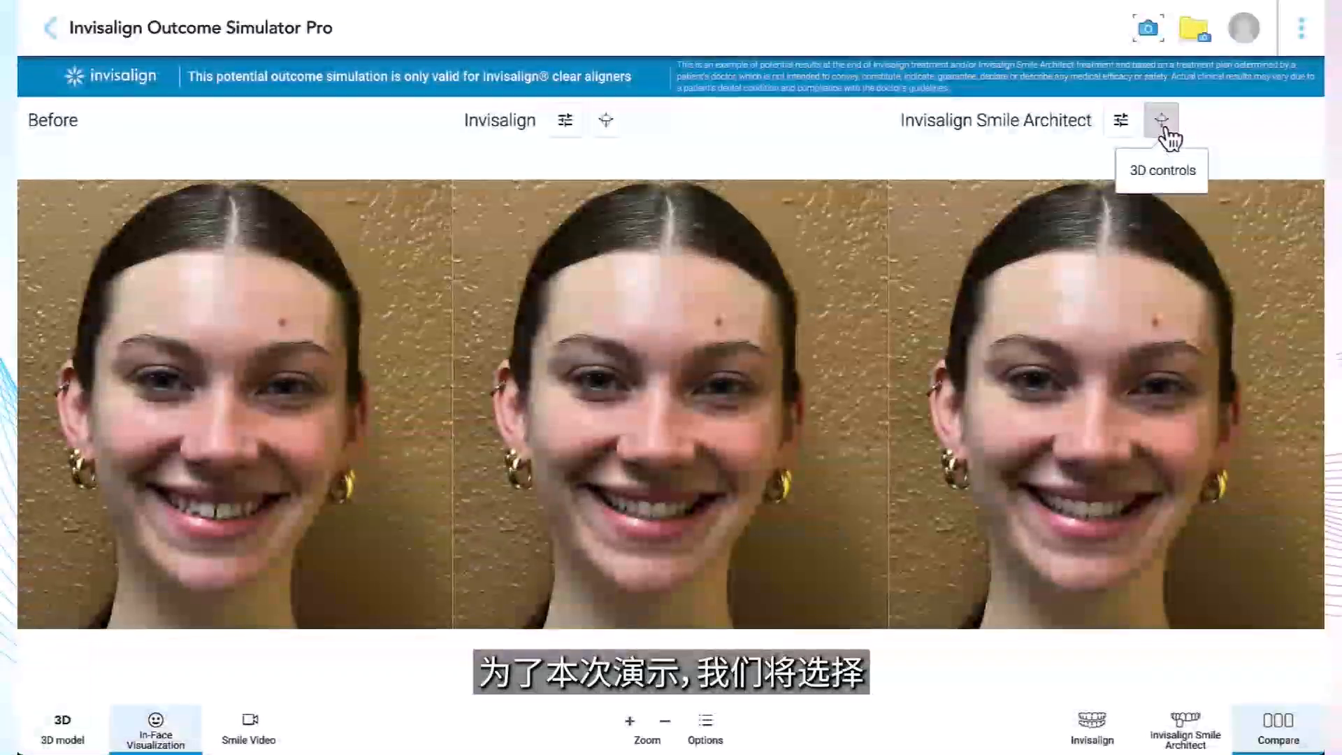
Step: Open the 3D controls for the Invisalign Smile Architect simulation and adjust tooth 9 with Extrusion/Intrusion
left_click(1162, 123)
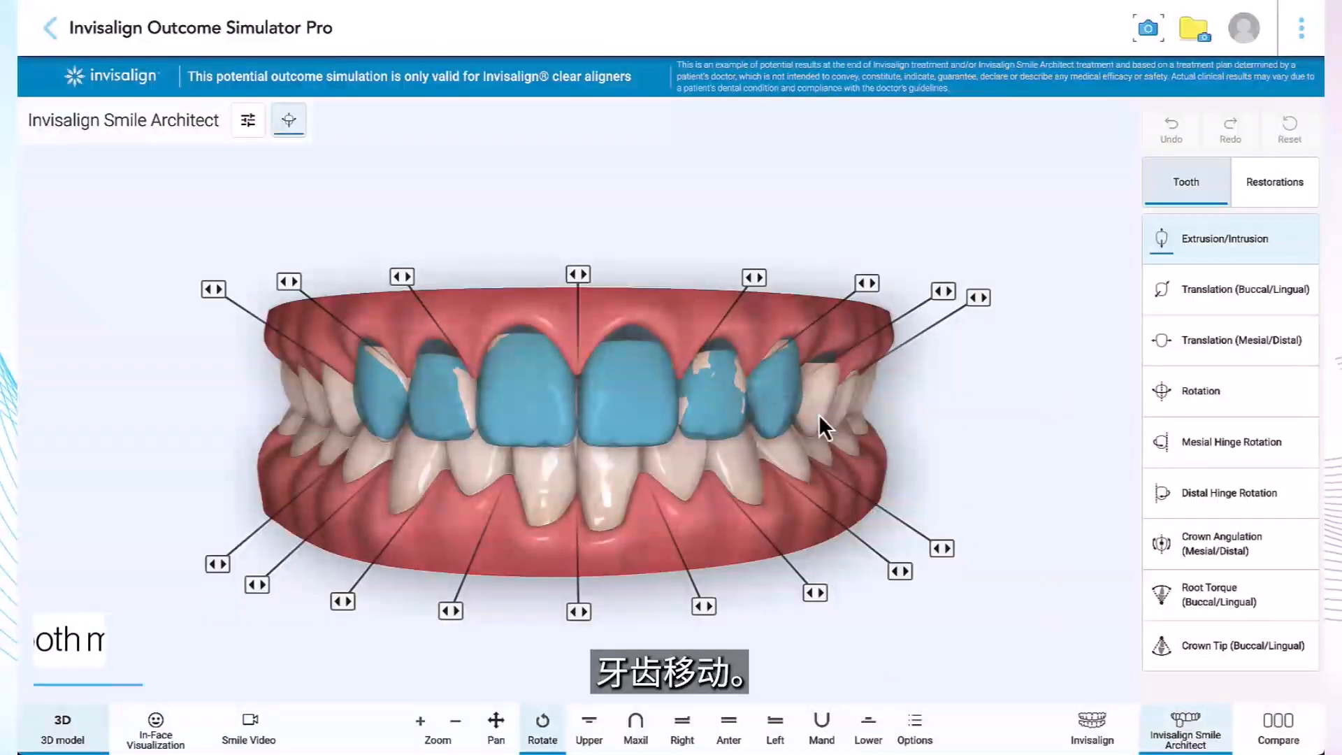
left_click(644, 404)
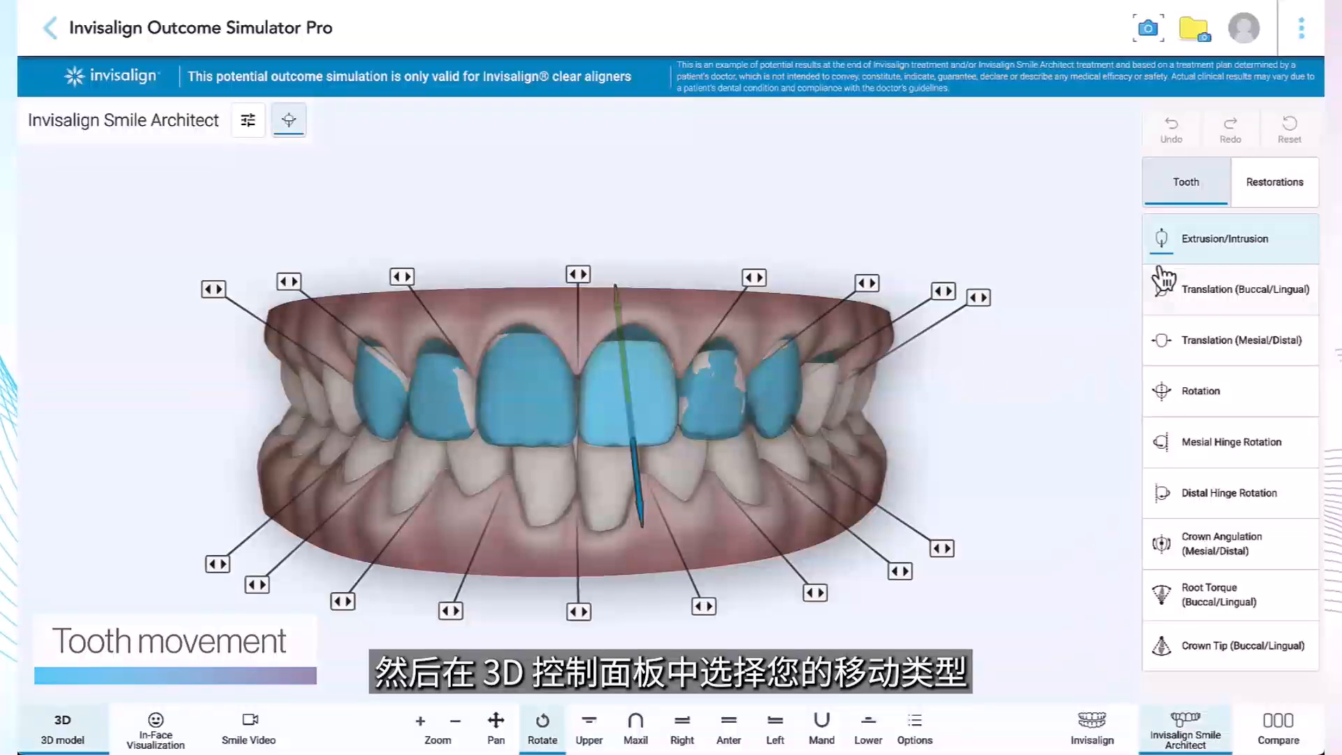
left_click(1191, 257)
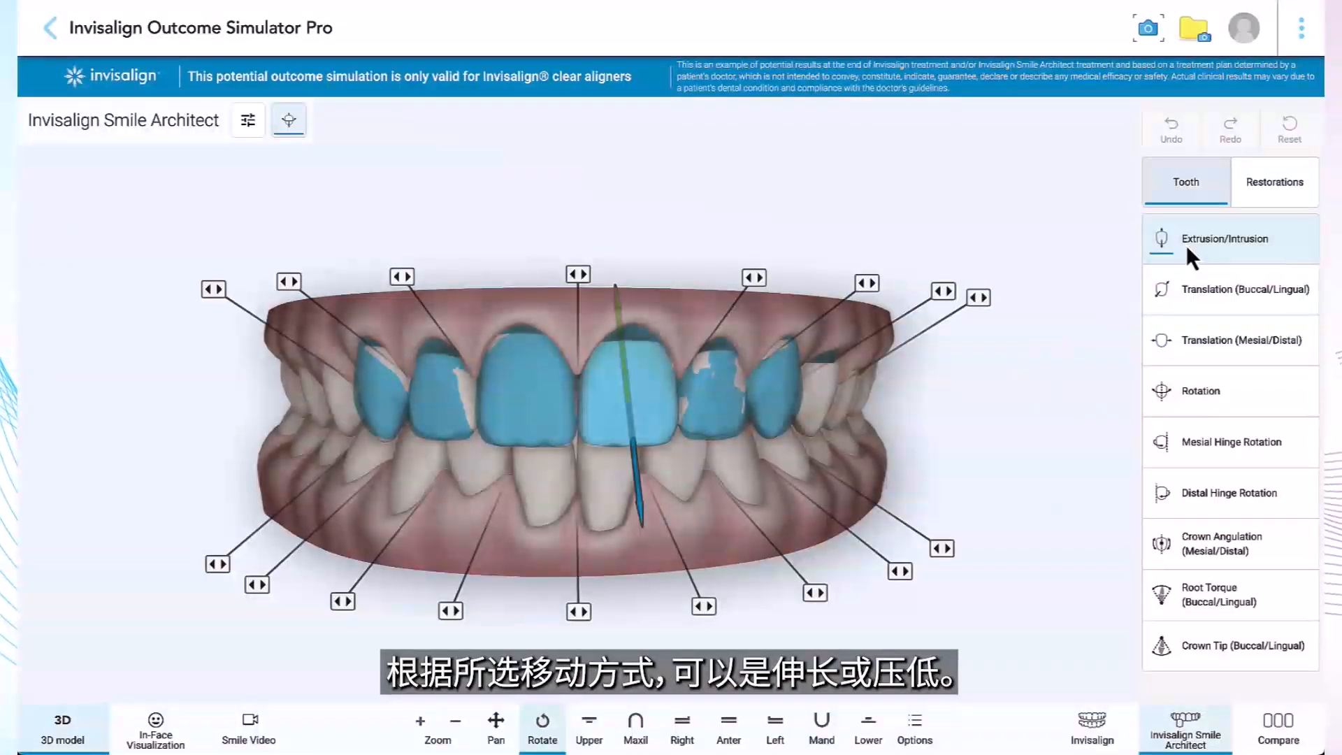
mouse_move(640, 493)
left_mouse_down()
mouse_move(644, 526)
mouse_move(640, 481)
mouse_move(643, 493)
left_mouse_up()
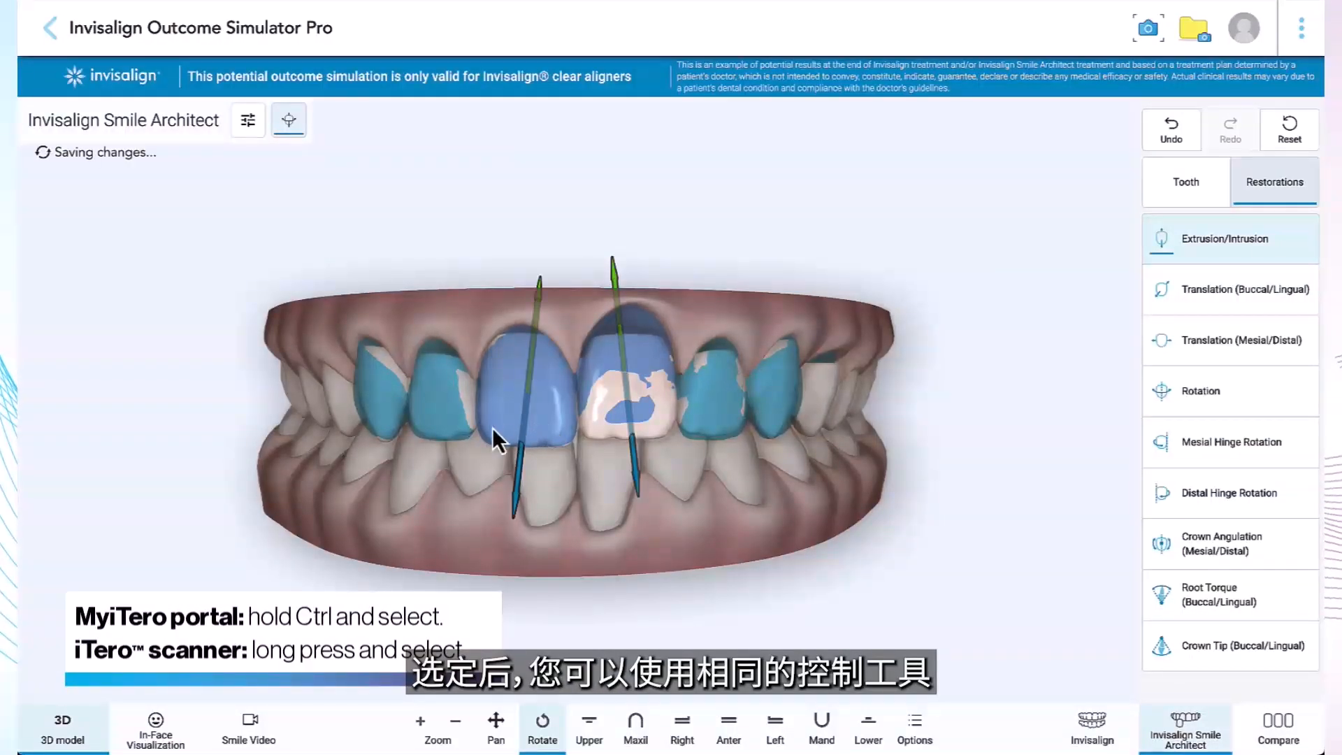
Step: Select the restoration on tooth 7 together with the one on tooth 9 and intrude both slightly
left_click(462, 424, "ctrl")
mouse_move(431, 463)
left_mouse_down()
mouse_move(423, 507)
mouse_move(431, 462)
left_mouse_up()
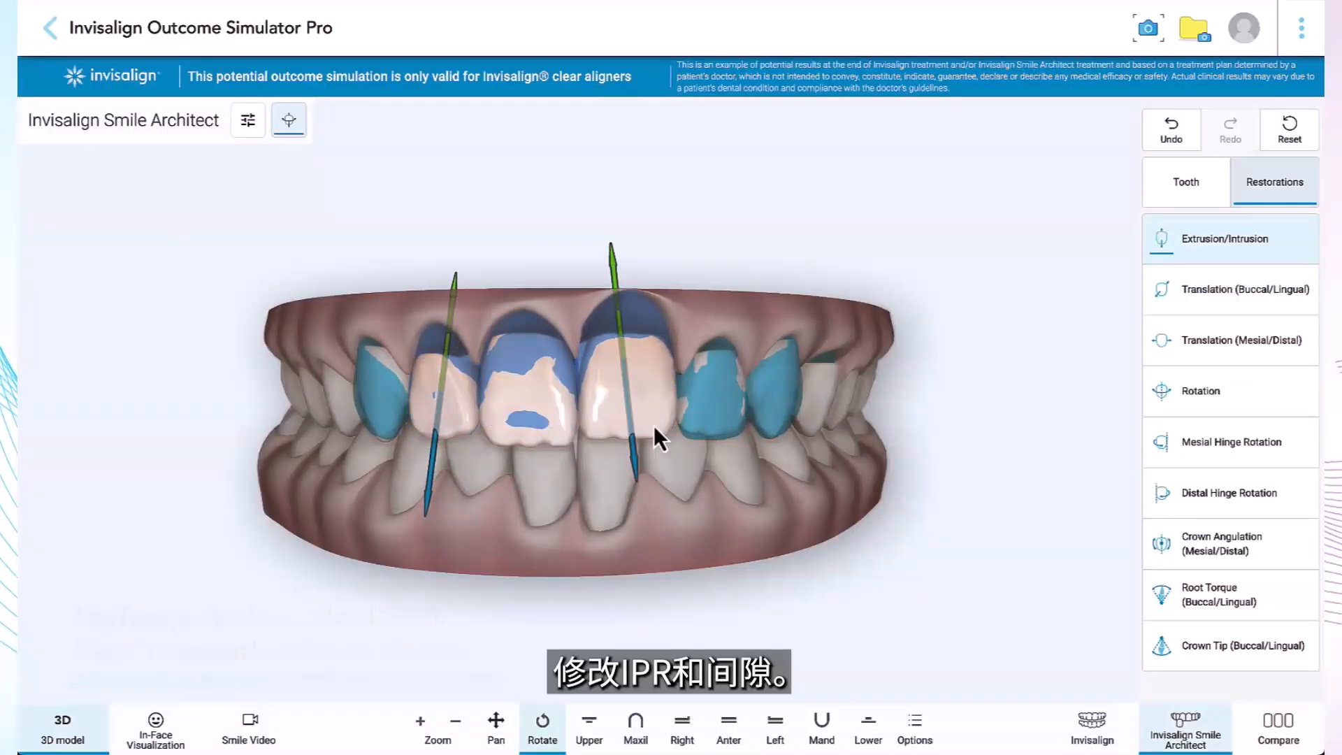
Step: Switch from restorations back to tooth adjustments and add spacing between teeth 8 and 9
left_click(1184, 185)
left_click(580, 275)
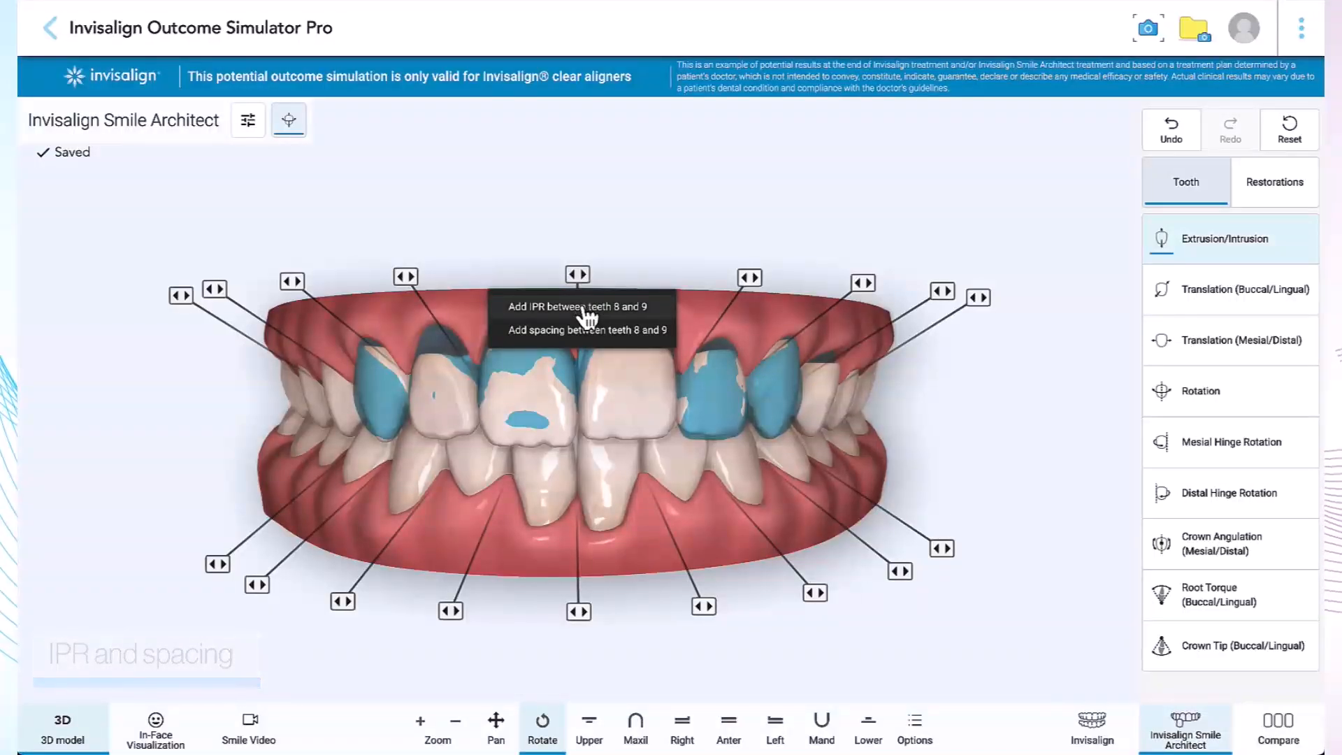
left_click(577, 333)
Step: Increase the spacing between teeth 8 and 9 to 0.9 mm
mouse_move(590, 291)
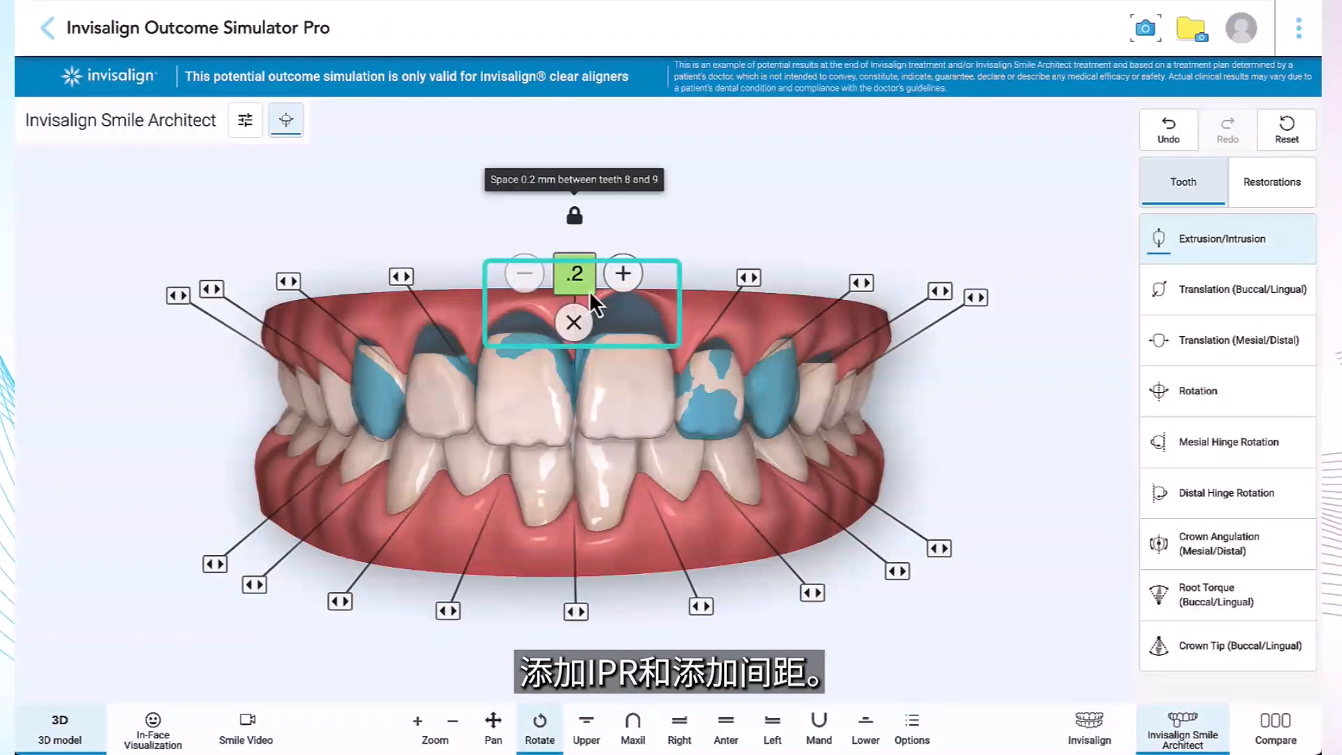
left_click(635, 272)
left_click(631, 273)
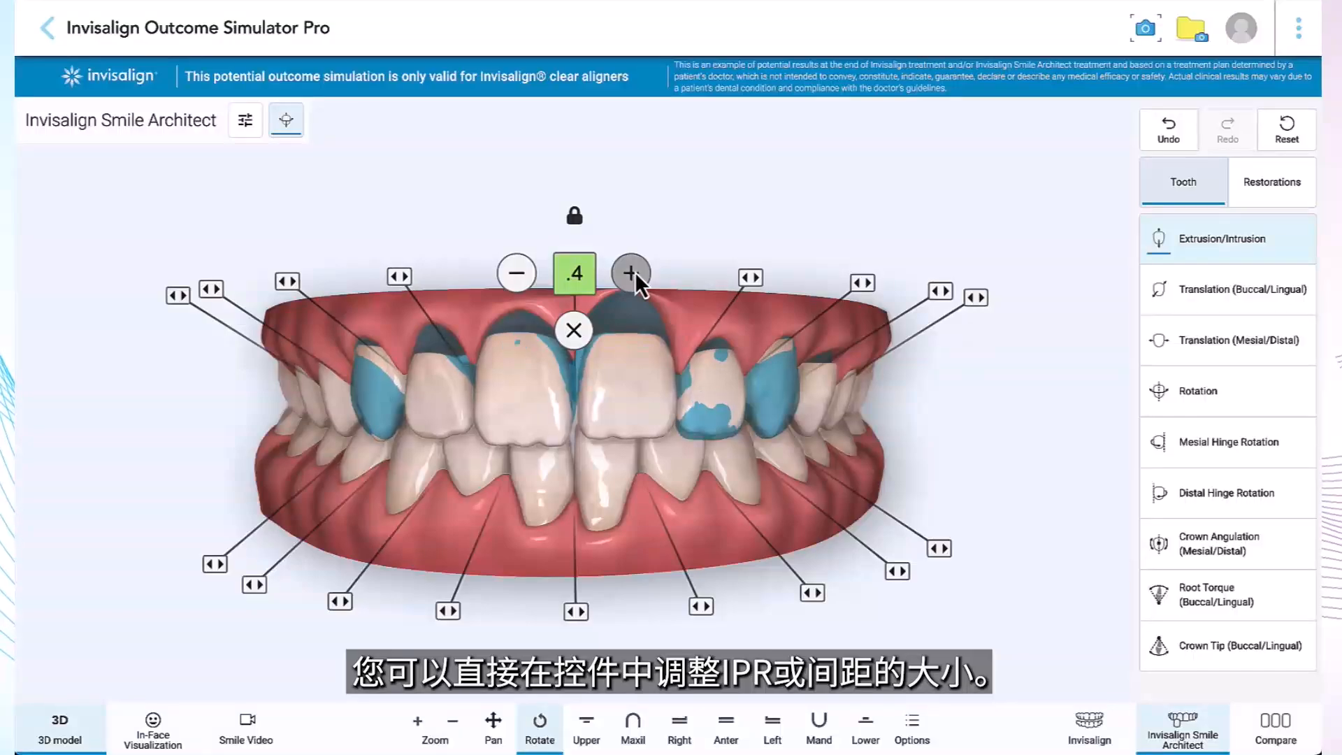
left_click(631, 273)
left_click(631, 272)
left_click(632, 273)
left_click(632, 272)
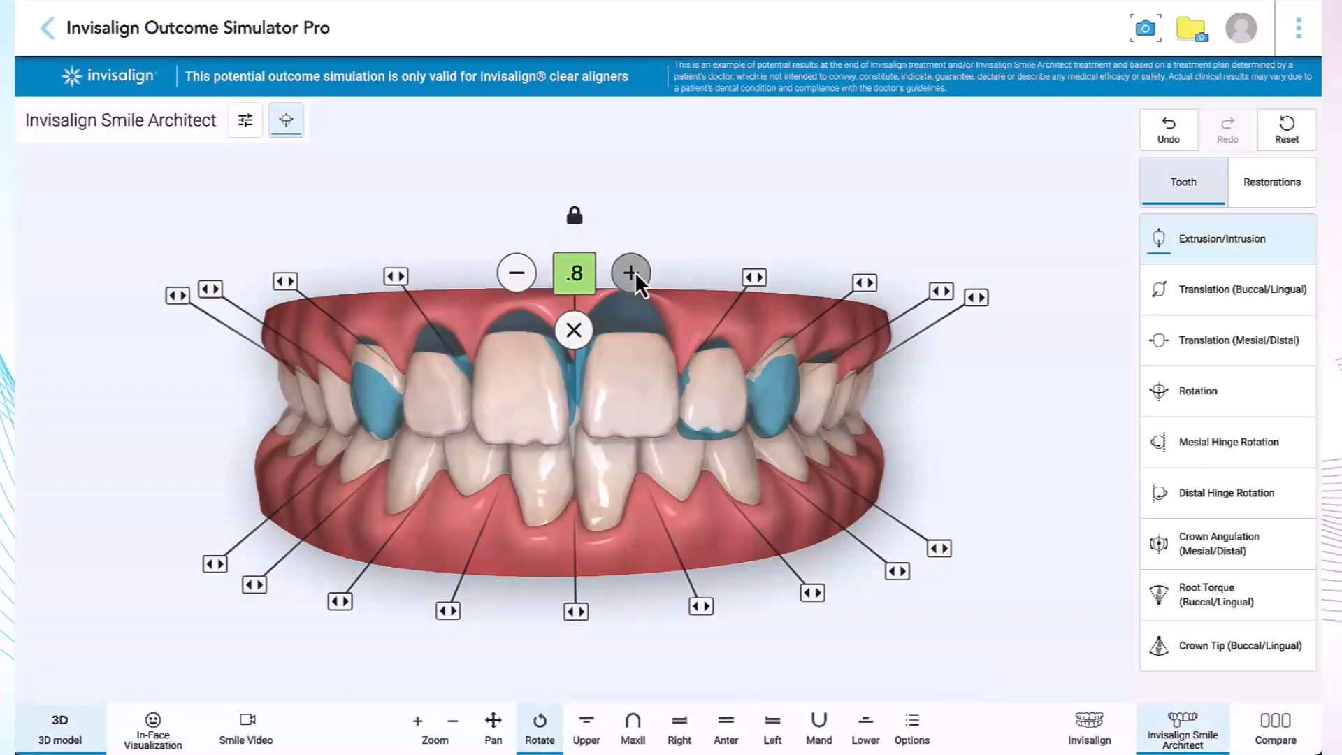
left_click(632, 273)
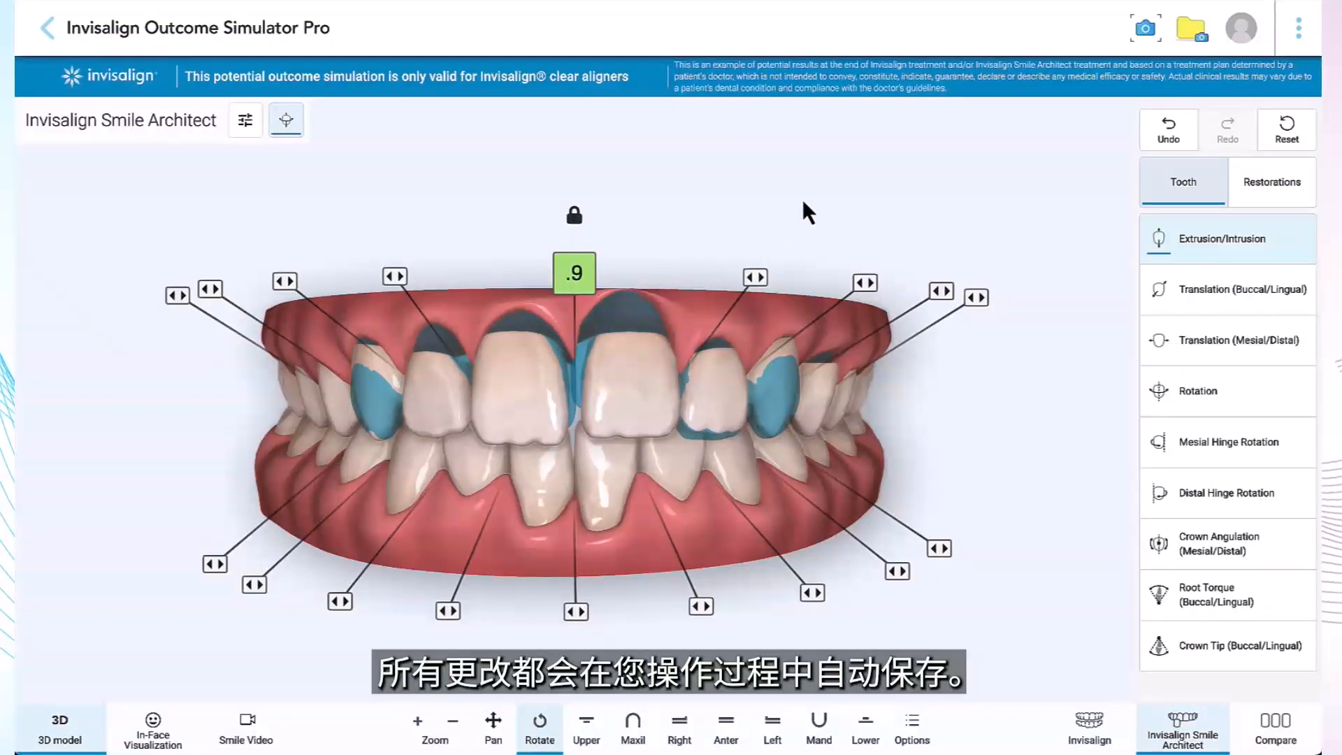